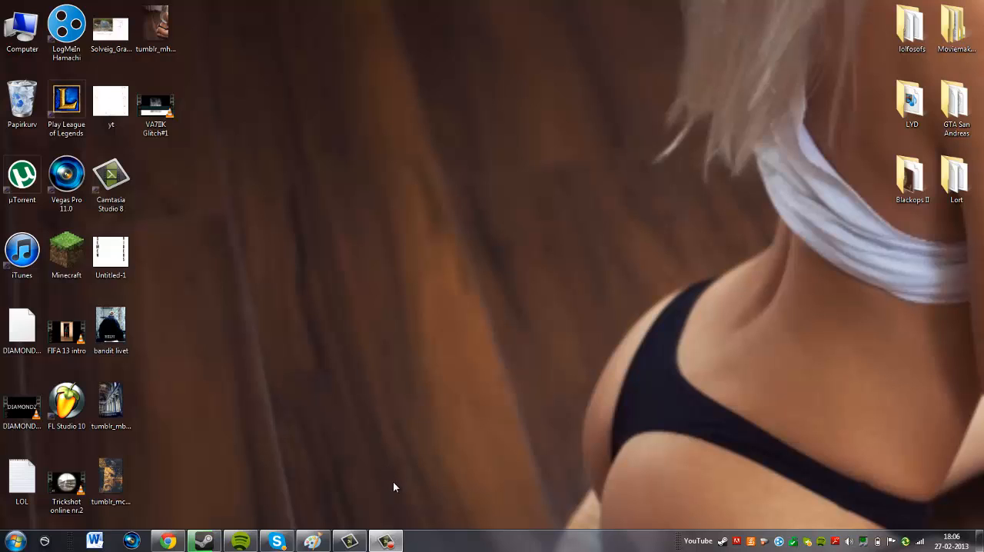
Switch to Paint and draw a stick figure's torso and two spread legs with the black brush in the upper middle of the canvas.
{"action": "left_click", "coordinate": [312, 541]}
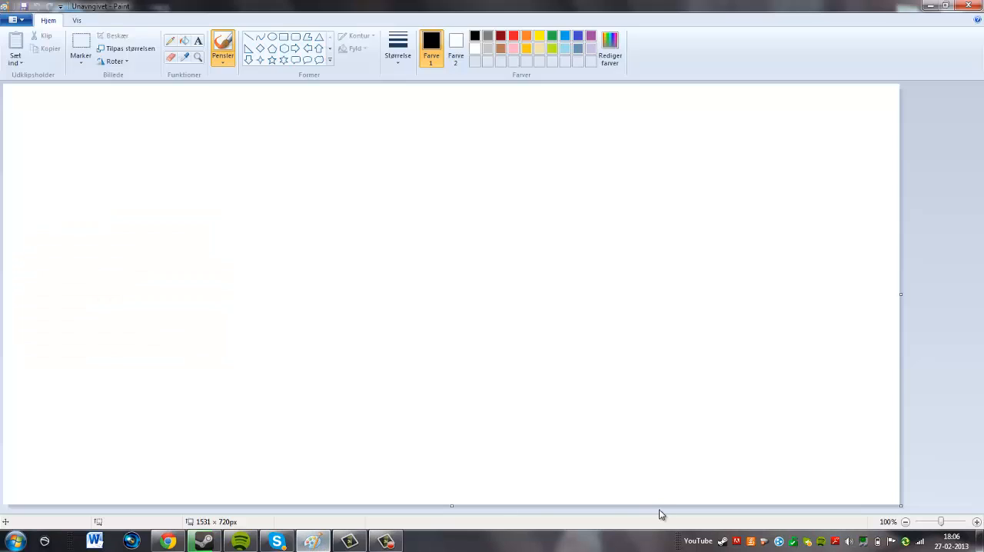
{"action": "left_click", "coordinate": [652, 164]}
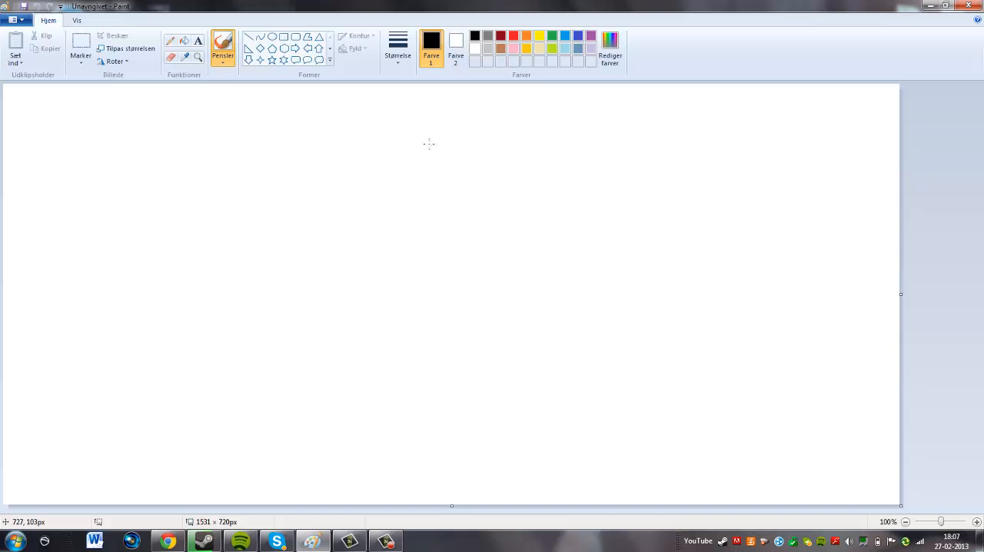
{"action": "mouse_move", "coordinate": [407, 175]}
{"action": "left_mouse_down"}
{"action": "mouse_move", "coordinate": [395, 237]}
{"action": "mouse_move", "coordinate": [341, 266]}
{"action": "mouse_move", "coordinate": [405, 236]}
{"action": "mouse_move", "coordinate": [475, 302]}
{"action": "left_mouse_up"}
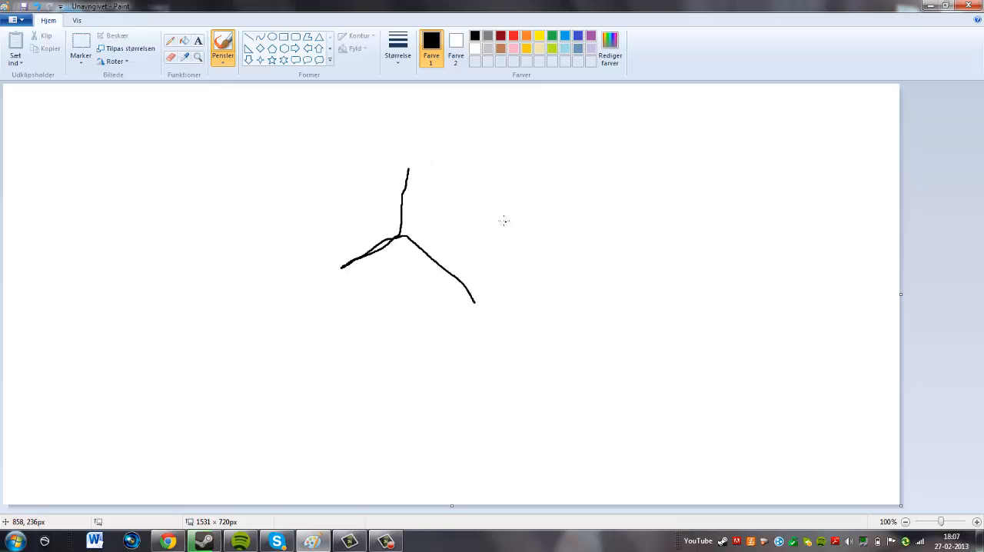
{"action": "left_click_drag", "start_coordinate": [384, 243], "coordinate": [297, 286]}
{"action": "left_click_drag", "start_coordinate": [361, 254], "coordinate": [290, 279]}
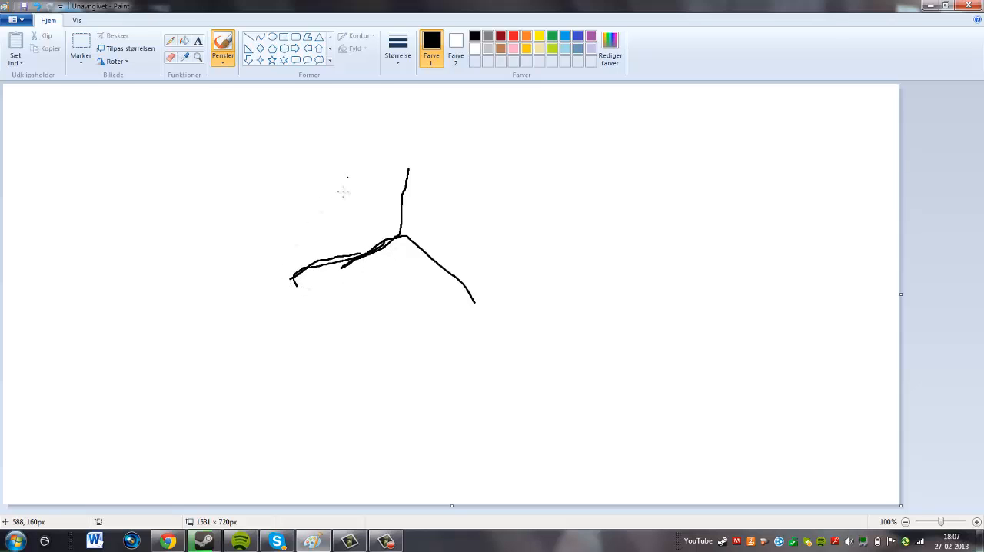
Draw two outstretched arms across the stick figure's torso, with several finger lines at each end.
{"action": "mouse_move", "coordinate": [338, 198]}
{"action": "left_mouse_down"}
{"action": "mouse_move", "coordinate": [509, 213]}
{"action": "mouse_move", "coordinate": [507, 204]}
{"action": "mouse_move", "coordinate": [576, 187]}
{"action": "left_mouse_up"}
{"action": "mouse_move", "coordinate": [507, 215]}
{"action": "left_mouse_down"}
{"action": "mouse_move", "coordinate": [557, 220]}
{"action": "mouse_move", "coordinate": [533, 179]}
{"action": "mouse_move", "coordinate": [552, 166]}
{"action": "left_mouse_up"}
{"action": "left_click_drag", "start_coordinate": [339, 200], "coordinate": [289, 171]}
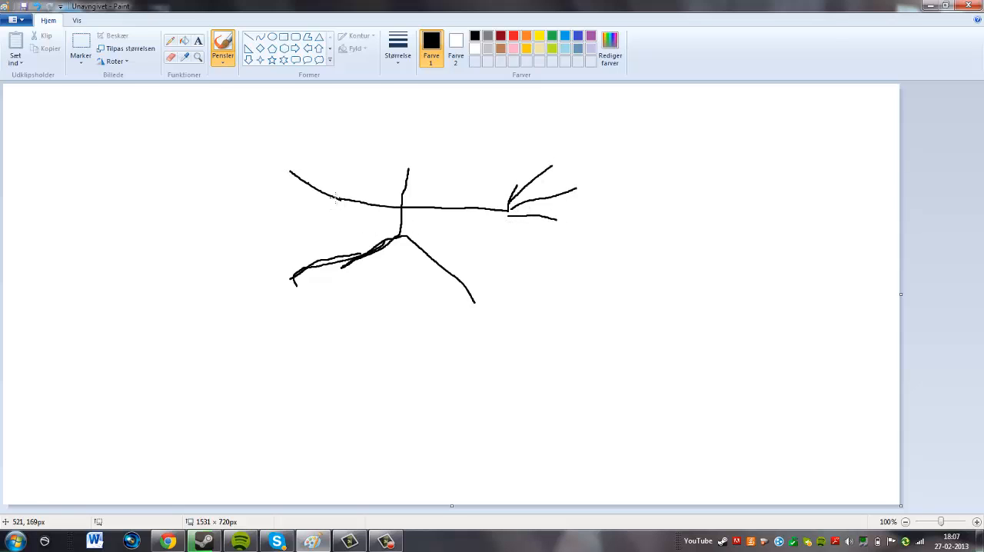
{"action": "left_click_drag", "start_coordinate": [340, 199], "coordinate": [315, 163]}
{"action": "left_click_drag", "start_coordinate": [342, 204], "coordinate": [292, 194]}
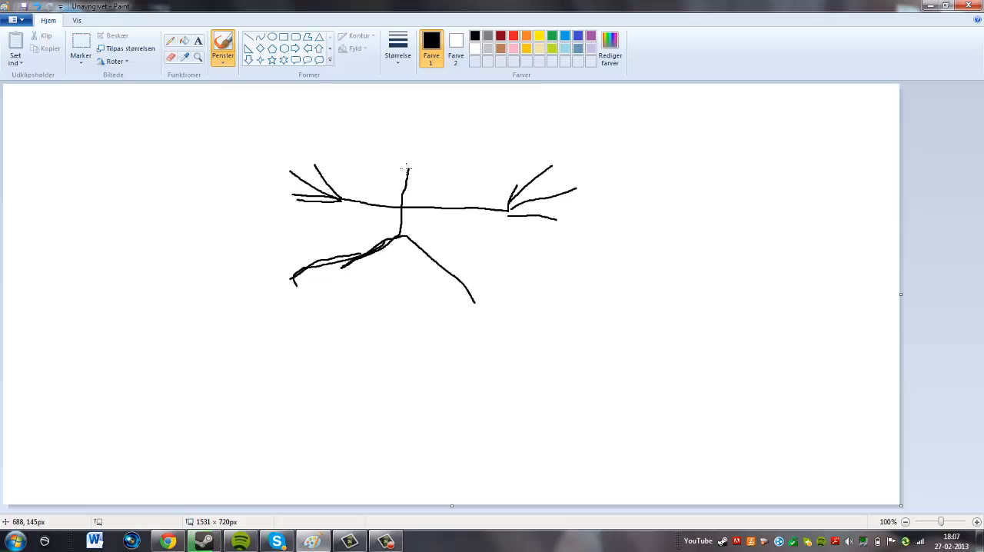
Draw an oval head on top of the torso and add a rounded ear on each side.
{"action": "mouse_move", "coordinate": [409, 169]}
{"action": "left_mouse_down"}
{"action": "mouse_move", "coordinate": [456, 133]}
{"action": "mouse_move", "coordinate": [411, 105]}
{"action": "mouse_move", "coordinate": [347, 121]}
{"action": "mouse_move", "coordinate": [380, 161]}
{"action": "mouse_move", "coordinate": [412, 168]}
{"action": "left_mouse_up"}
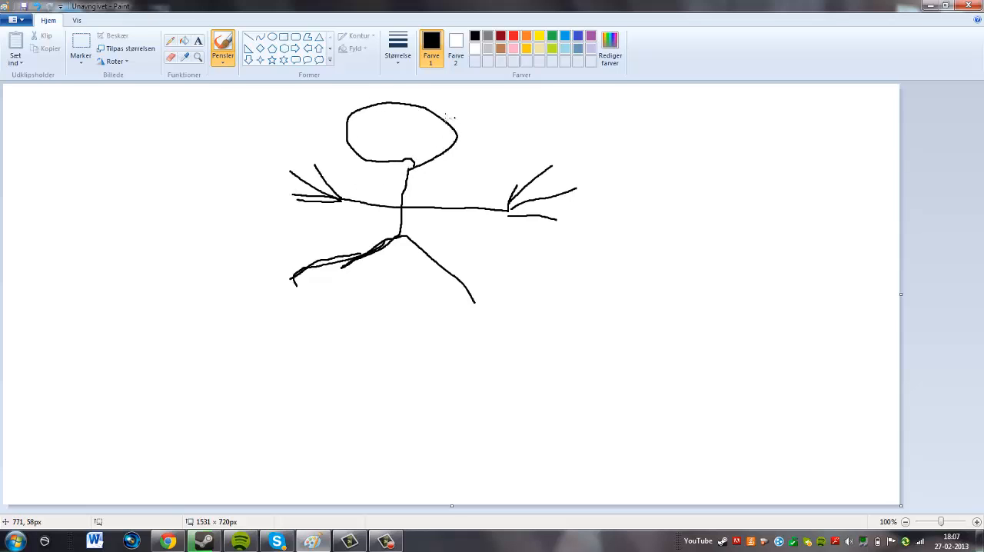
{"action": "mouse_move", "coordinate": [443, 120]}
{"action": "left_mouse_down"}
{"action": "mouse_move", "coordinate": [464, 125]}
{"action": "mouse_move", "coordinate": [449, 157]}
{"action": "mouse_move", "coordinate": [428, 157]}
{"action": "left_mouse_up"}
{"action": "mouse_move", "coordinate": [348, 125]}
{"action": "left_mouse_down"}
{"action": "mouse_move", "coordinate": [318, 143]}
{"action": "mouse_move", "coordinate": [332, 159]}
{"action": "mouse_move", "coordinate": [357, 156]}
{"action": "left_mouse_up"}
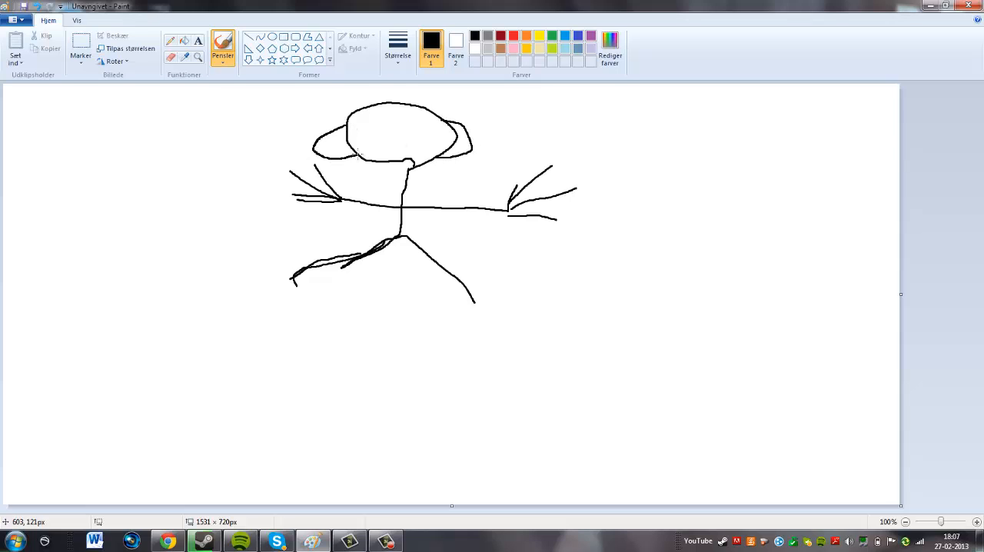
Add short upright hair strands, eyes, a nose and a smiling mouth to the stick figure's head.
{"action": "mouse_move", "coordinate": [349, 119]}
{"action": "left_mouse_down"}
{"action": "mouse_move", "coordinate": [356, 87]}
{"action": "mouse_move", "coordinate": [406, 88]}
{"action": "left_mouse_up"}
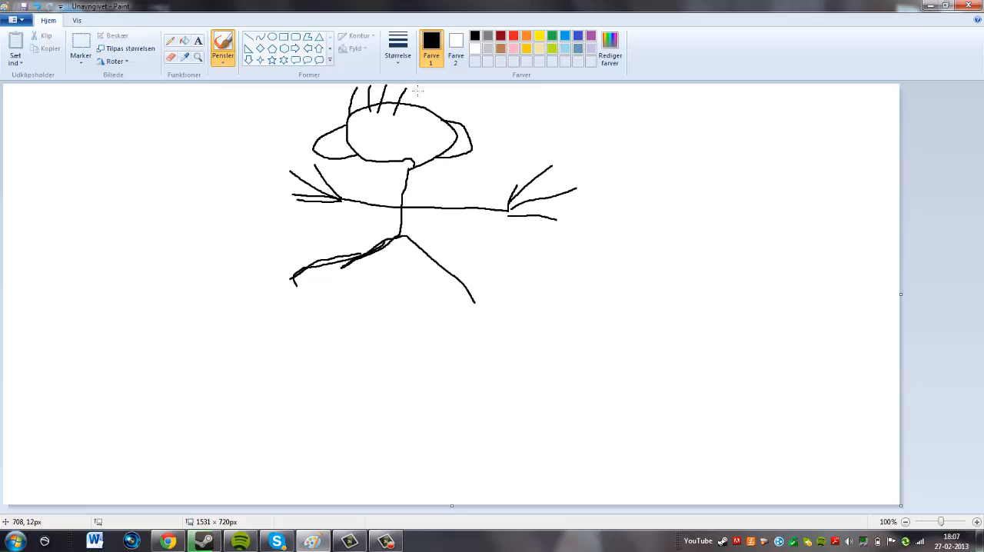
{"action": "mouse_move", "coordinate": [422, 90]}
{"action": "left_mouse_down"}
{"action": "mouse_move", "coordinate": [406, 116]}
{"action": "mouse_move", "coordinate": [431, 104]}
{"action": "mouse_move", "coordinate": [422, 113]}
{"action": "left_mouse_up"}
{"action": "mouse_move", "coordinate": [369, 122]}
{"action": "left_mouse_down"}
{"action": "mouse_move", "coordinate": [361, 117]}
{"action": "mouse_move", "coordinate": [420, 117]}
{"action": "mouse_move", "coordinate": [419, 139]}
{"action": "mouse_move", "coordinate": [361, 144]}
{"action": "mouse_move", "coordinate": [393, 133]}
{"action": "left_mouse_up"}
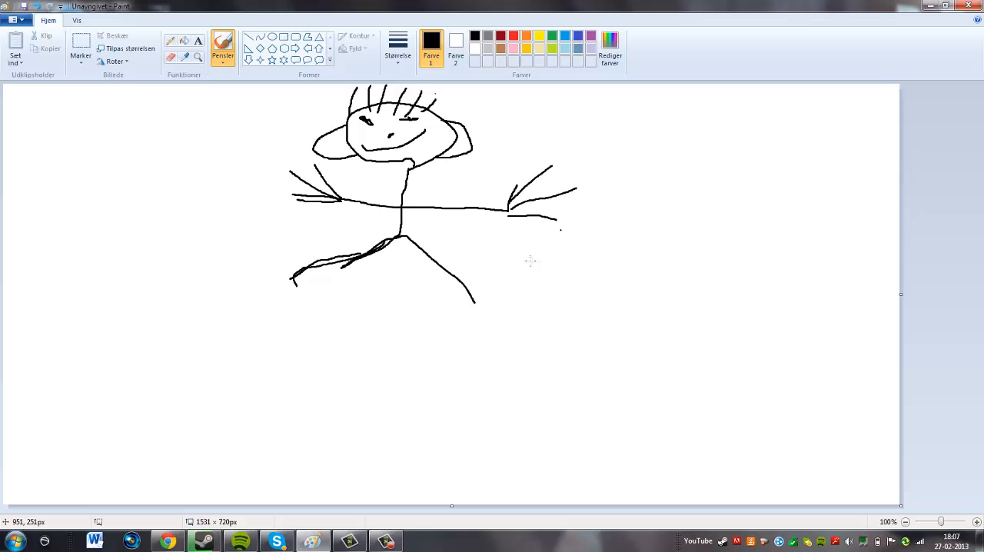
Draw a long narrow pointed shape hanging down from the figure's hips and undo the stray mark beside it.
{"action": "mouse_move", "coordinate": [398, 239]}
{"action": "left_mouse_down"}
{"action": "mouse_move", "coordinate": [366, 336]}
{"action": "mouse_move", "coordinate": [399, 297]}
{"action": "mouse_move", "coordinate": [399, 237]}
{"action": "left_mouse_up"}
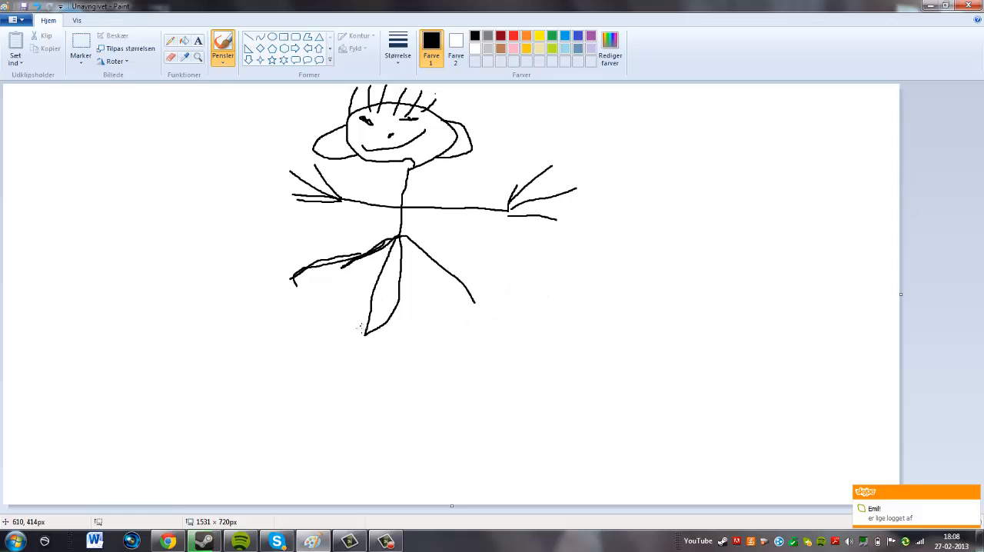
{"action": "left_click", "coordinate": [432, 338]}
{"action": "key", "text": "ctrl+z"}
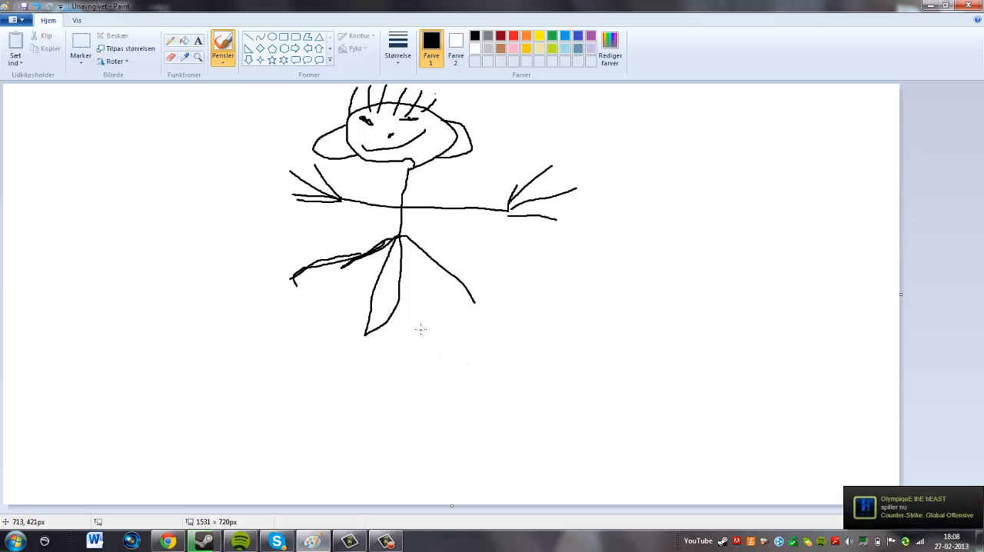
Draw a second stick figure below the first, with a round head, a short body, two legs and an arm line.
{"action": "mouse_move", "coordinate": [414, 331]}
{"action": "left_mouse_down"}
{"action": "mouse_move", "coordinate": [362, 352]}
{"action": "mouse_move", "coordinate": [407, 379]}
{"action": "mouse_move", "coordinate": [406, 324]}
{"action": "left_mouse_up"}
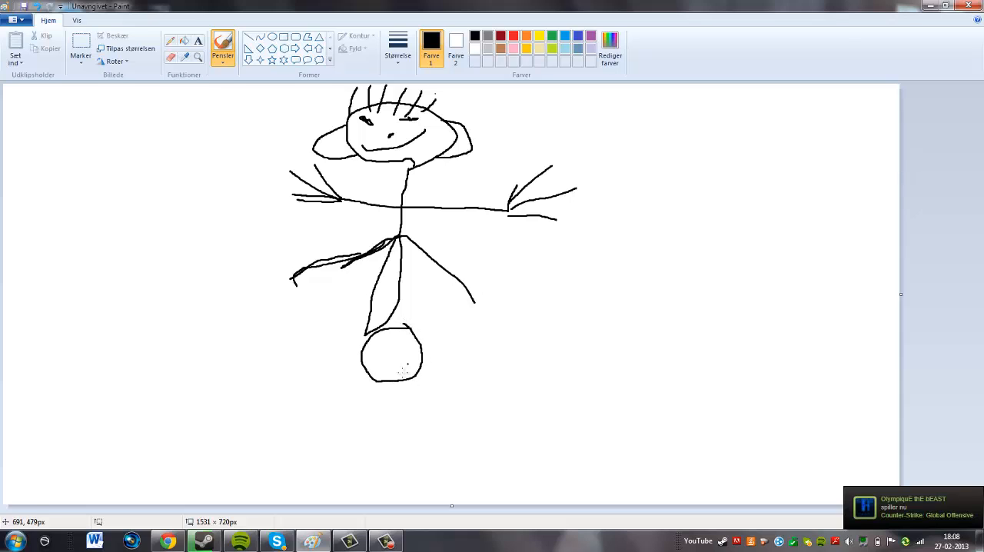
{"action": "mouse_move", "coordinate": [397, 383]}
{"action": "left_mouse_down"}
{"action": "mouse_move", "coordinate": [370, 440]}
{"action": "mouse_move", "coordinate": [418, 467]}
{"action": "mouse_move", "coordinate": [400, 449]}
{"action": "mouse_move", "coordinate": [364, 440]}
{"action": "mouse_move", "coordinate": [332, 474]}
{"action": "left_mouse_up"}
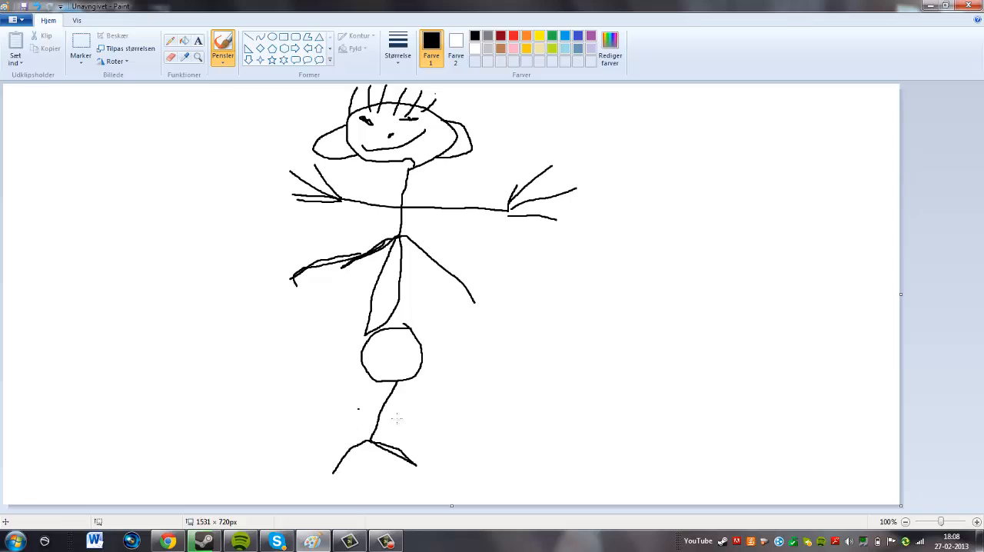
{"action": "left_click_drag", "start_coordinate": [359, 409], "coordinate": [439, 424]}
Add facial details and radiating hair strands to the lower figure's head, and close the strand ends with a curved outline.
{"action": "mouse_move", "coordinate": [382, 333]}
{"action": "left_mouse_down"}
{"action": "mouse_move", "coordinate": [380, 319]}
{"action": "mouse_move", "coordinate": [402, 336]}
{"action": "mouse_move", "coordinate": [381, 343]}
{"action": "mouse_move", "coordinate": [440, 381]}
{"action": "mouse_move", "coordinate": [439, 406]}
{"action": "mouse_move", "coordinate": [400, 386]}
{"action": "mouse_move", "coordinate": [361, 406]}
{"action": "left_mouse_up"}
{"action": "left_click_drag", "start_coordinate": [376, 373], "coordinate": [331, 397]}
{"action": "mouse_move", "coordinate": [370, 367]}
{"action": "left_mouse_down"}
{"action": "mouse_move", "coordinate": [330, 367]}
{"action": "mouse_move", "coordinate": [342, 374]}
{"action": "mouse_move", "coordinate": [316, 380]}
{"action": "mouse_move", "coordinate": [353, 412]}
{"action": "mouse_move", "coordinate": [375, 397]}
{"action": "mouse_move", "coordinate": [367, 417]}
{"action": "left_mouse_up"}
{"action": "mouse_move", "coordinate": [388, 383]}
{"action": "left_mouse_down"}
{"action": "mouse_move", "coordinate": [393, 417]}
{"action": "mouse_move", "coordinate": [405, 411]}
{"action": "mouse_move", "coordinate": [417, 423]}
{"action": "left_mouse_up"}
{"action": "left_click_drag", "start_coordinate": [415, 379], "coordinate": [427, 406]}
{"action": "left_click_drag", "start_coordinate": [423, 364], "coordinate": [447, 409]}
{"action": "mouse_move", "coordinate": [421, 378]}
{"action": "left_mouse_down"}
{"action": "mouse_move", "coordinate": [433, 411]}
{"action": "mouse_move", "coordinate": [419, 428]}
{"action": "left_mouse_up"}
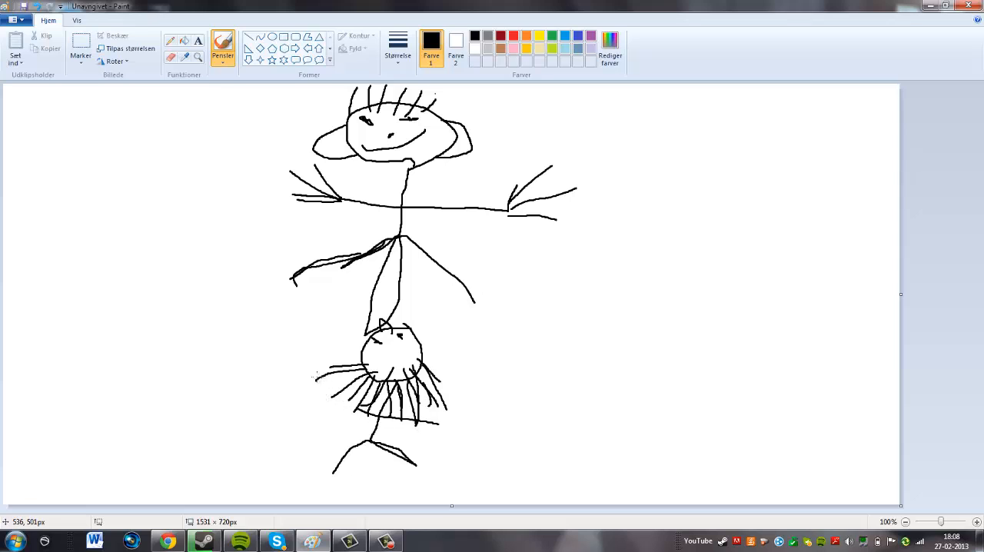
{"action": "mouse_move", "coordinate": [315, 384]}
{"action": "left_mouse_down"}
{"action": "mouse_move", "coordinate": [340, 397]}
{"action": "mouse_move", "coordinate": [408, 407]}
{"action": "mouse_move", "coordinate": [435, 404]}
{"action": "mouse_move", "coordinate": [431, 376]}
{"action": "left_mouse_up"}
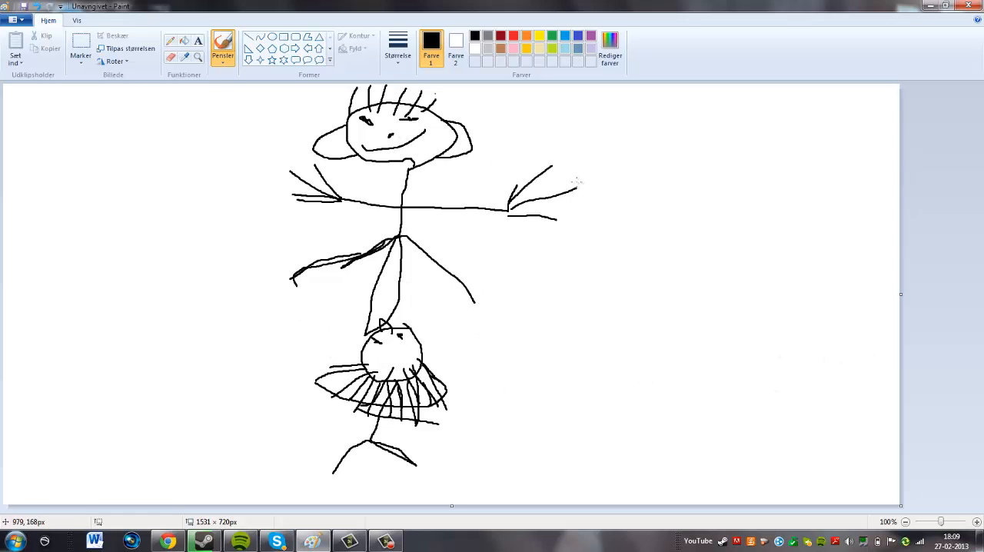
Draw a large dashed speech bubble extending from the upper figure's head to the left edge of the canvas.
{"action": "left_click_drag", "start_coordinate": [212, 110], "coordinate": [211, 110]}
{"action": "mouse_move", "coordinate": [182, 112]}
{"action": "left_mouse_down"}
{"action": "mouse_move", "coordinate": [130, 112]}
{"action": "mouse_move", "coordinate": [53, 136]}
{"action": "mouse_move", "coordinate": [20, 185]}
{"action": "left_mouse_up"}
{"action": "left_click_drag", "start_coordinate": [8, 224], "coordinate": [4, 230]}
{"action": "left_click_drag", "start_coordinate": [6, 285], "coordinate": [31, 303]}
{"action": "left_click_drag", "start_coordinate": [59, 306], "coordinate": [95, 292]}
{"action": "left_click_drag", "start_coordinate": [108, 286], "coordinate": [146, 230]}
{"action": "left_click_drag", "start_coordinate": [159, 223], "coordinate": [209, 200]}
{"action": "left_click_drag", "start_coordinate": [227, 197], "coordinate": [240, 192]}
{"action": "left_click_drag", "start_coordinate": [262, 189], "coordinate": [285, 175]}
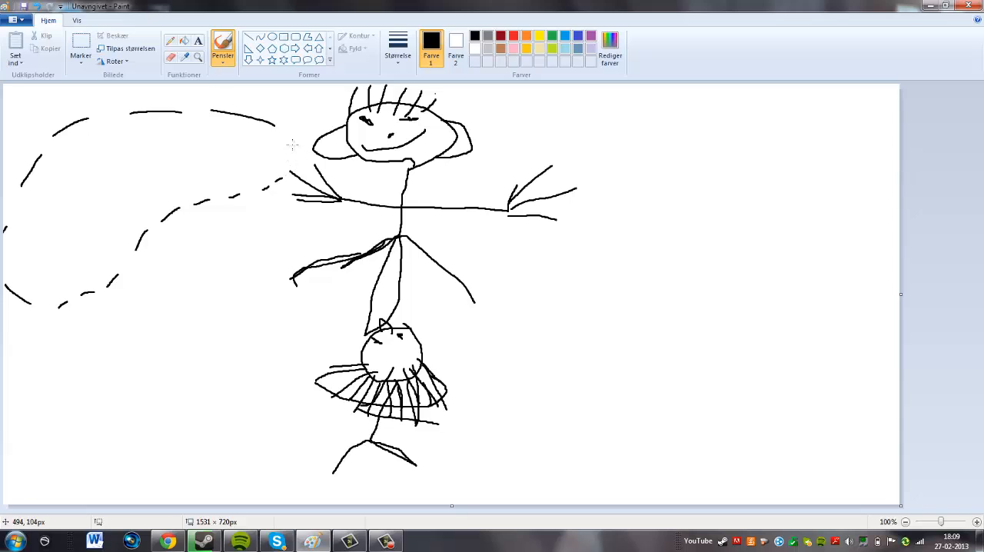
{"action": "left_click_drag", "start_coordinate": [299, 140], "coordinate": [288, 139]}
Handwrite "jeg får fisse" on two lines inside the upper figure's dashed speech bubble.
{"action": "mouse_move", "coordinate": [55, 150]}
{"action": "left_mouse_down"}
{"action": "mouse_move", "coordinate": [49, 176]}
{"action": "mouse_move", "coordinate": [54, 138]}
{"action": "mouse_move", "coordinate": [81, 160]}
{"action": "mouse_move", "coordinate": [62, 146]}
{"action": "mouse_move", "coordinate": [58, 179]}
{"action": "left_mouse_up"}
{"action": "mouse_move", "coordinate": [68, 165]}
{"action": "left_mouse_down"}
{"action": "mouse_move", "coordinate": [83, 178]}
{"action": "mouse_move", "coordinate": [100, 148]}
{"action": "mouse_move", "coordinate": [113, 158]}
{"action": "mouse_move", "coordinate": [112, 206]}
{"action": "mouse_move", "coordinate": [86, 206]}
{"action": "left_mouse_up"}
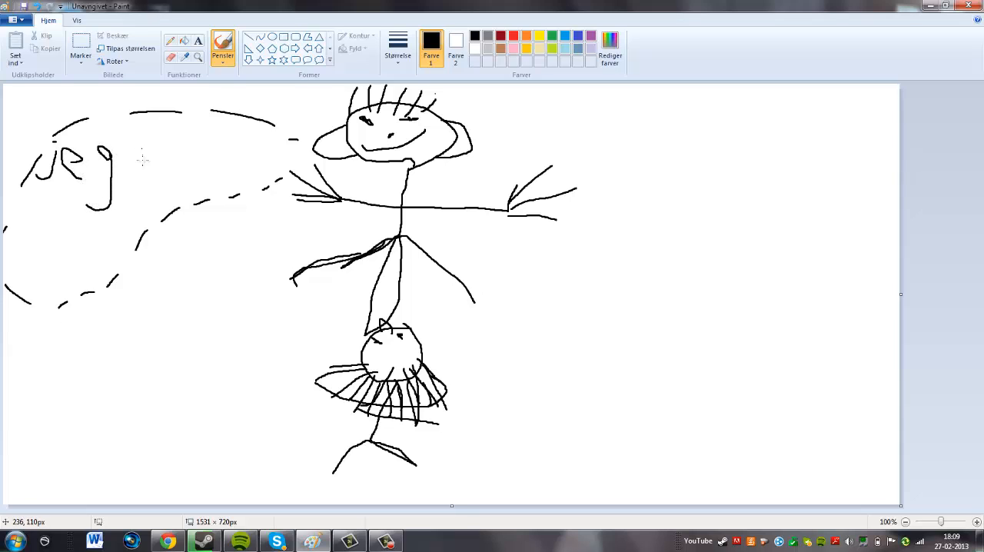
{"action": "mouse_move", "coordinate": [141, 146]}
{"action": "left_mouse_down"}
{"action": "mouse_move", "coordinate": [154, 143]}
{"action": "mouse_move", "coordinate": [169, 180]}
{"action": "left_mouse_up"}
{"action": "mouse_move", "coordinate": [156, 136]}
{"action": "left_mouse_down"}
{"action": "mouse_move", "coordinate": [187, 164]}
{"action": "mouse_move", "coordinate": [188, 178]}
{"action": "mouse_move", "coordinate": [206, 153]}
{"action": "left_mouse_up"}
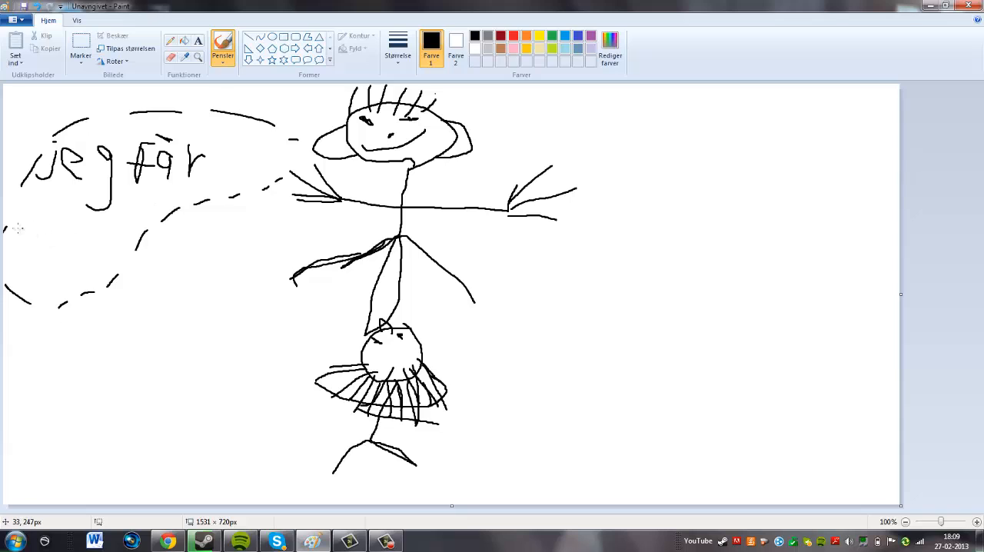
{"action": "mouse_move", "coordinate": [12, 229]}
{"action": "left_mouse_down"}
{"action": "mouse_move", "coordinate": [8, 267]}
{"action": "mouse_move", "coordinate": [38, 232]}
{"action": "mouse_move", "coordinate": [34, 249]}
{"action": "mouse_move", "coordinate": [55, 260]}
{"action": "mouse_move", "coordinate": [54, 288]}
{"action": "left_mouse_up"}
{"action": "left_click_drag", "start_coordinate": [59, 241], "coordinate": [55, 294]}
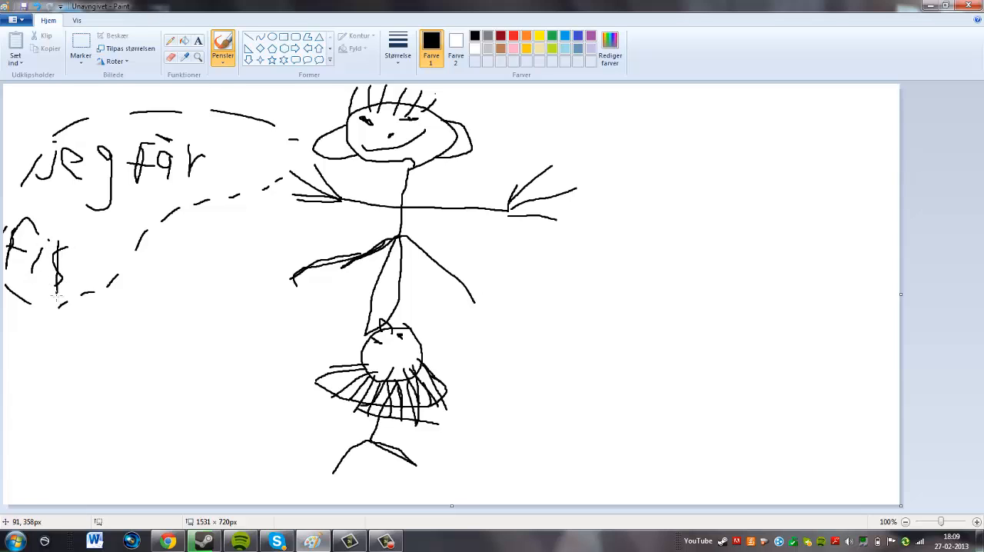
{"action": "mouse_move", "coordinate": [91, 247]}
{"action": "left_mouse_down"}
{"action": "mouse_move", "coordinate": [77, 256]}
{"action": "mouse_move", "coordinate": [84, 275]}
{"action": "mouse_move", "coordinate": [77, 289]}
{"action": "mouse_move", "coordinate": [78, 265]}
{"action": "mouse_move", "coordinate": [70, 305]}
{"action": "left_mouse_up"}
{"action": "mouse_move", "coordinate": [97, 266]}
{"action": "left_mouse_down"}
{"action": "mouse_move", "coordinate": [108, 261]}
{"action": "mouse_move", "coordinate": [98, 237]}
{"action": "mouse_move", "coordinate": [120, 274]}
{"action": "left_mouse_up"}
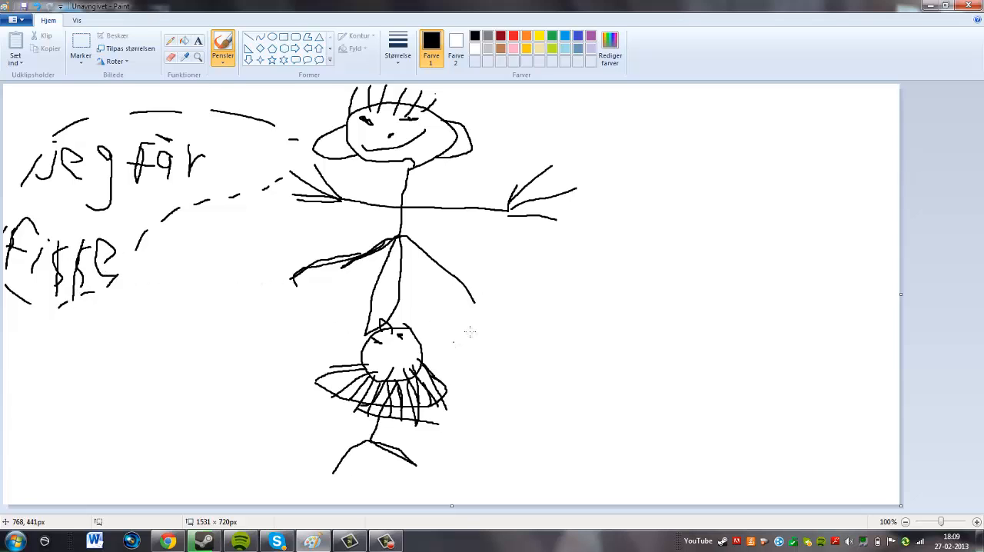
Draw a large dashed speech bubble from the lower figure's head across the lower right of the canvas.
{"action": "left_click_drag", "start_coordinate": [453, 341], "coordinate": [500, 317]}
{"action": "left_click_drag", "start_coordinate": [527, 300], "coordinate": [680, 242]}
{"action": "mouse_move", "coordinate": [777, 227]}
{"action": "left_mouse_down"}
{"action": "mouse_move", "coordinate": [832, 226]}
{"action": "mouse_move", "coordinate": [877, 245]}
{"action": "left_mouse_up"}
{"action": "left_click", "coordinate": [827, 333]}
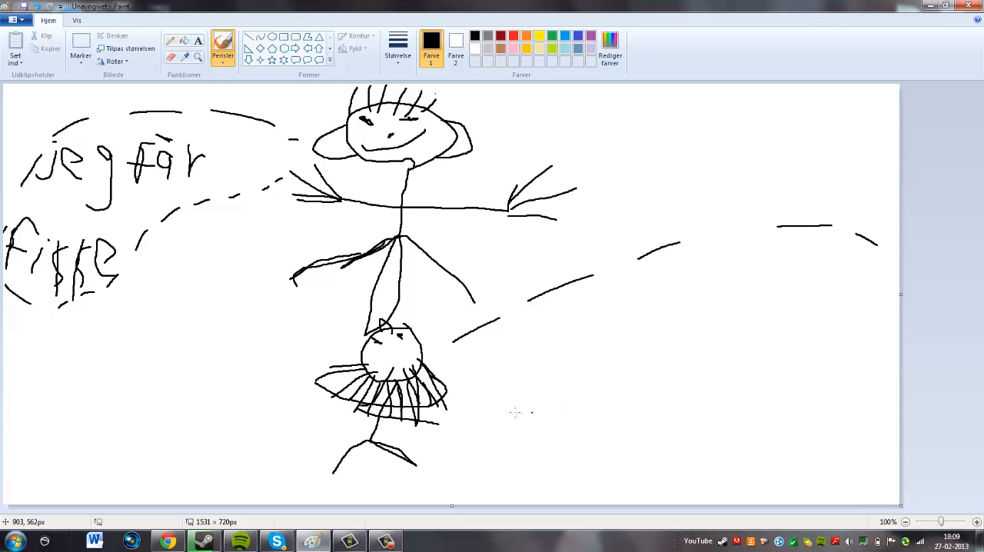
{"action": "left_click_drag", "start_coordinate": [450, 413], "coordinate": [540, 465]}
{"action": "left_click_drag", "start_coordinate": [596, 481], "coordinate": [624, 485]}
{"action": "left_click_drag", "start_coordinate": [656, 490], "coordinate": [749, 488]}
{"action": "left_click_drag", "start_coordinate": [772, 485], "coordinate": [832, 452]}
{"action": "left_click_drag", "start_coordinate": [849, 435], "coordinate": [869, 392]}
{"action": "left_click_drag", "start_coordinate": [877, 372], "coordinate": [894, 301]}
{"action": "left_click_drag", "start_coordinate": [892, 289], "coordinate": [892, 265]}
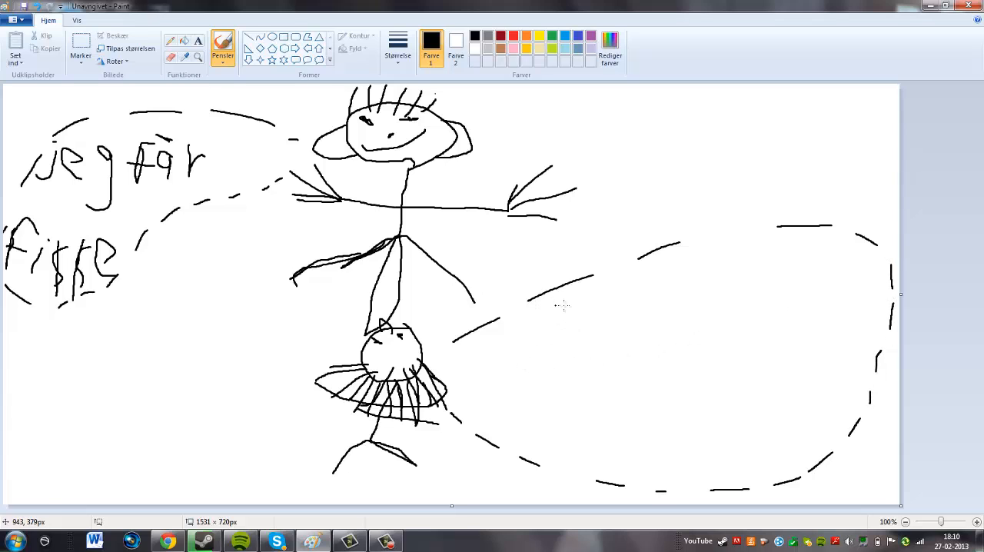
Handwrite "jeg got" as the first line inside the lower figure's speech bubble.
{"action": "left_click_drag", "start_coordinate": [582, 301], "coordinate": [523, 342]}
{"action": "left_click_drag", "start_coordinate": [582, 284], "coordinate": [585, 289]}
{"action": "mouse_move", "coordinate": [591, 323]}
{"action": "left_mouse_down"}
{"action": "mouse_move", "coordinate": [597, 298]}
{"action": "mouse_move", "coordinate": [635, 354]}
{"action": "mouse_move", "coordinate": [648, 354]}
{"action": "left_mouse_up"}
{"action": "left_click_drag", "start_coordinate": [669, 300], "coordinate": [656, 324]}
{"action": "mouse_move", "coordinate": [669, 308]}
{"action": "left_mouse_down"}
{"action": "mouse_move", "coordinate": [660, 344]}
{"action": "mouse_move", "coordinate": [621, 373]}
{"action": "left_mouse_up"}
{"action": "mouse_move", "coordinate": [755, 306]}
{"action": "left_mouse_down"}
{"action": "mouse_move", "coordinate": [727, 319]}
{"action": "mouse_move", "coordinate": [759, 334]}
{"action": "mouse_move", "coordinate": [756, 310]}
{"action": "mouse_move", "coordinate": [761, 340]}
{"action": "mouse_move", "coordinate": [725, 370]}
{"action": "left_mouse_up"}
{"action": "mouse_move", "coordinate": [798, 314]}
{"action": "left_mouse_down"}
{"action": "mouse_move", "coordinate": [794, 338]}
{"action": "mouse_move", "coordinate": [803, 316]}
{"action": "left_mouse_up"}
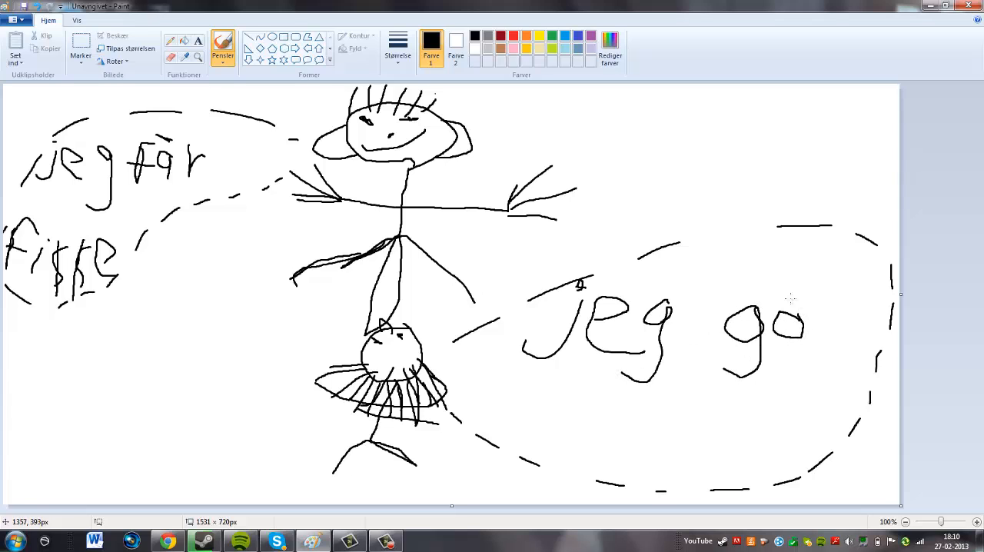
{"action": "mouse_move", "coordinate": [805, 273]}
{"action": "left_mouse_down"}
{"action": "mouse_move", "coordinate": [840, 339]}
{"action": "mouse_move", "coordinate": [848, 297]}
{"action": "left_mouse_up"}
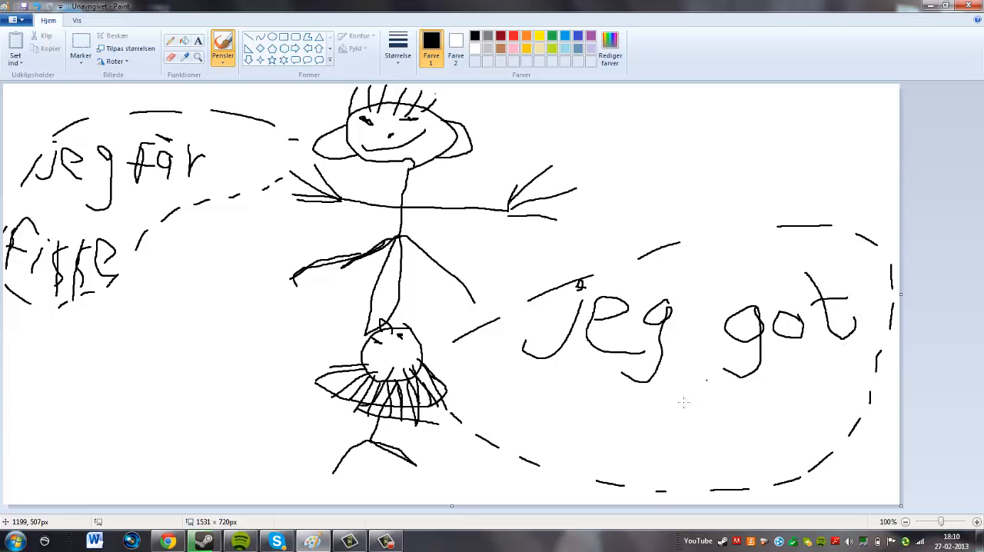
Handwrite "AIDS" in capital letters as the second line of the lower figure's speech bubble.
{"action": "left_click_drag", "start_coordinate": [596, 391], "coordinate": [521, 437]}
{"action": "mouse_move", "coordinate": [598, 387]}
{"action": "left_mouse_down"}
{"action": "mouse_move", "coordinate": [600, 439]}
{"action": "mouse_move", "coordinate": [591, 460]}
{"action": "mouse_move", "coordinate": [598, 434]}
{"action": "mouse_move", "coordinate": [634, 436]}
{"action": "mouse_move", "coordinate": [633, 462]}
{"action": "left_mouse_up"}
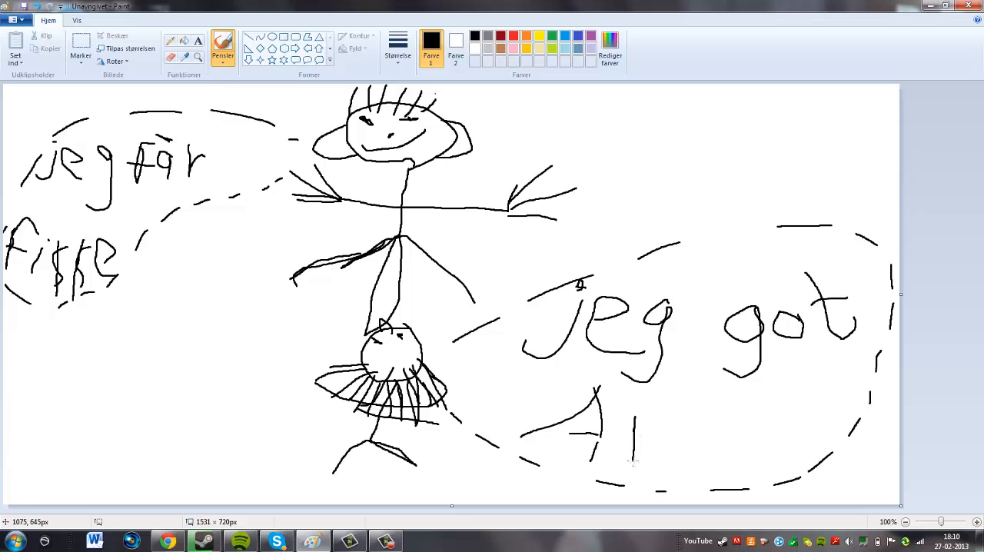
{"action": "mouse_move", "coordinate": [648, 403]}
{"action": "left_mouse_down"}
{"action": "mouse_move", "coordinate": [652, 476]}
{"action": "mouse_move", "coordinate": [658, 397]}
{"action": "mouse_move", "coordinate": [691, 445]}
{"action": "mouse_move", "coordinate": [646, 475]}
{"action": "left_mouse_up"}
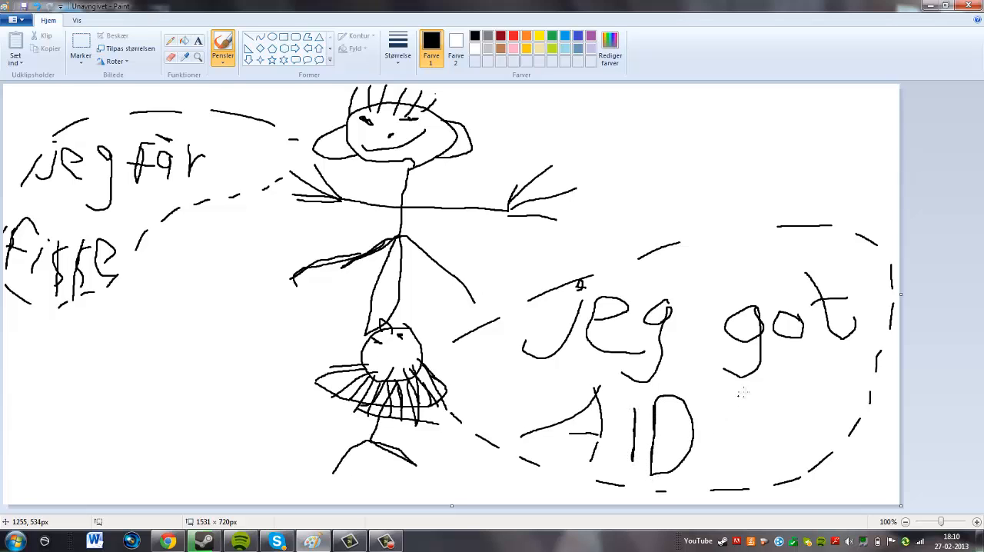
{"action": "mouse_move", "coordinate": [742, 397]}
{"action": "left_mouse_down"}
{"action": "mouse_move", "coordinate": [714, 426]}
{"action": "mouse_move", "coordinate": [731, 446]}
{"action": "mouse_move", "coordinate": [725, 470]}
{"action": "mouse_move", "coordinate": [699, 471]}
{"action": "left_mouse_up"}
{"action": "left_click_drag", "start_coordinate": [596, 434], "coordinate": [547, 422]}
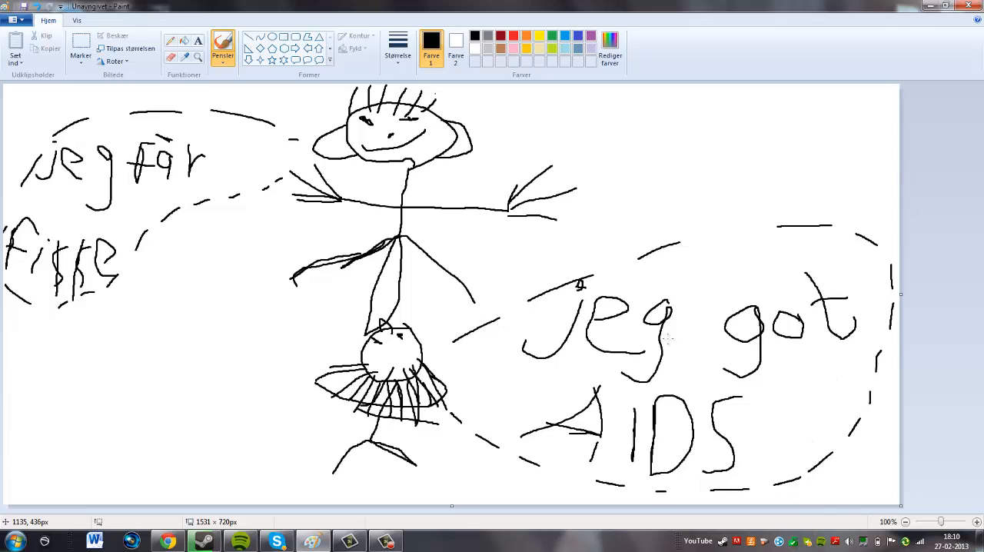
Close the drawing, choose to save its changes, and bring up the screen recorder's controls.
{"action": "left_click", "coordinate": [356, 547]}
{"action": "left_click", "coordinate": [356, 547]}
{"action": "left_click", "coordinate": [975, 4]}
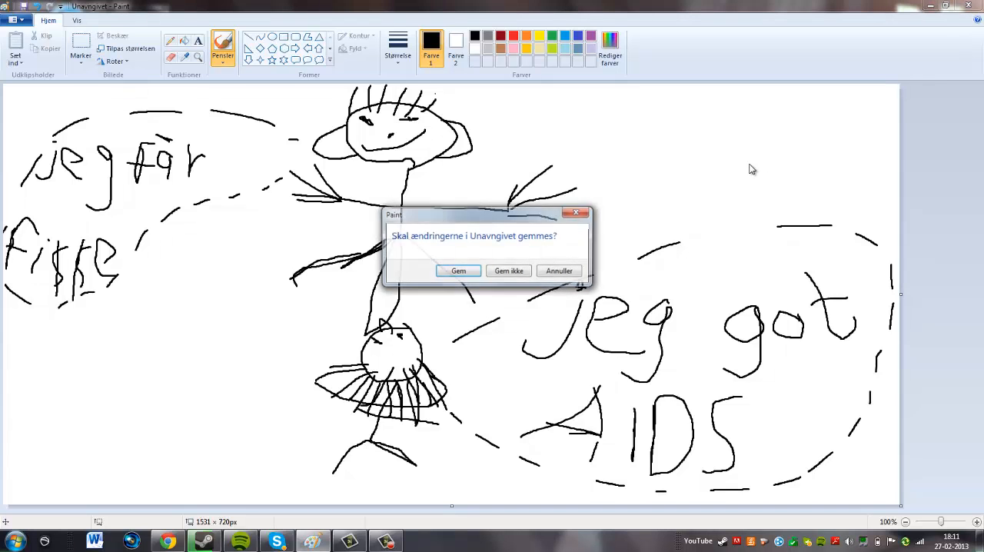
{"action": "left_click", "coordinate": [466, 273]}
{"action": "left_click", "coordinate": [386, 542]}
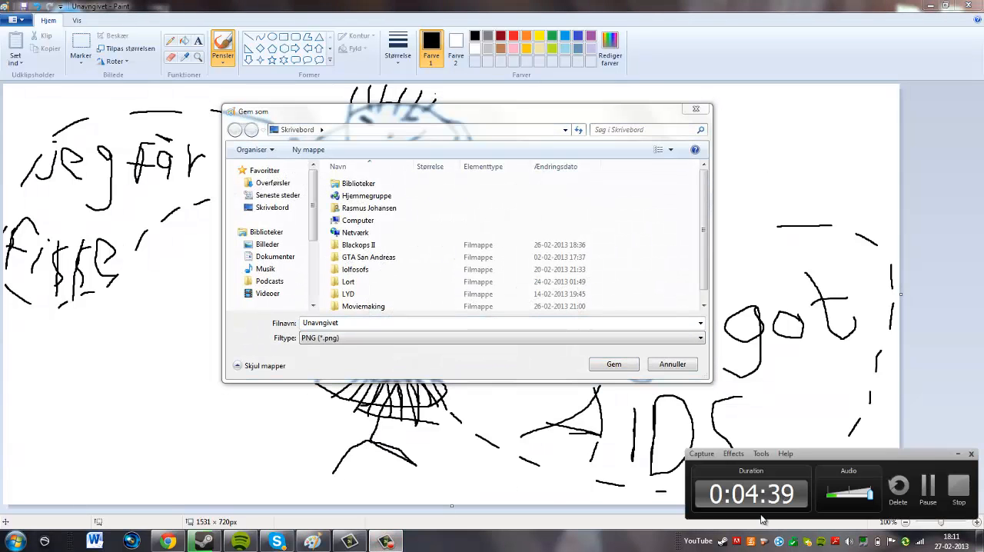